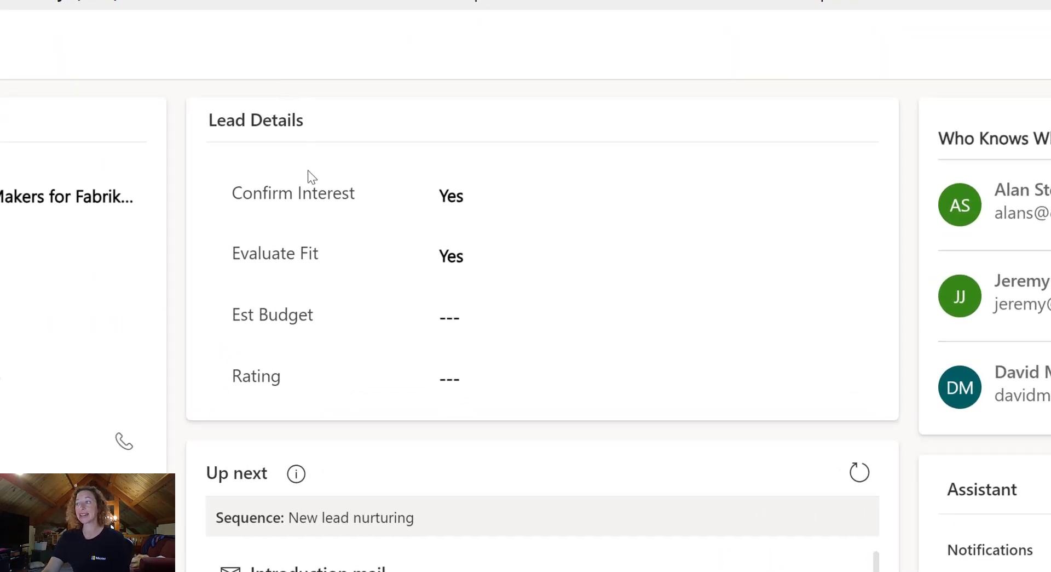
Examine the Confirm Interest, Evaluate Fit, Est Budget and Rating fields in the lead record's Lead Details section
drag(208, 121, 298, 121)
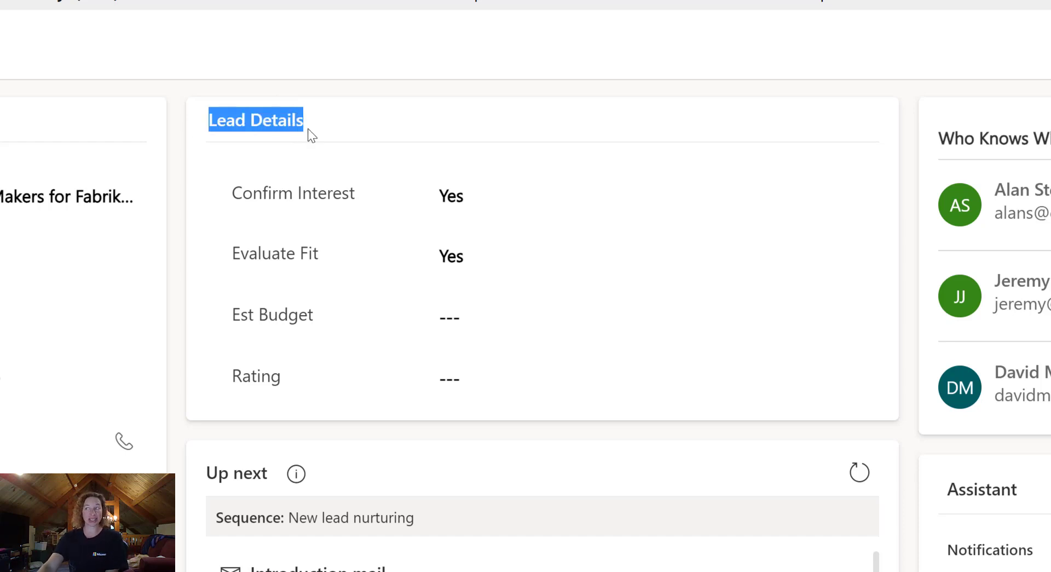
click(305, 137)
click(505, 200)
click(501, 229)
click(493, 270)
click(438, 312)
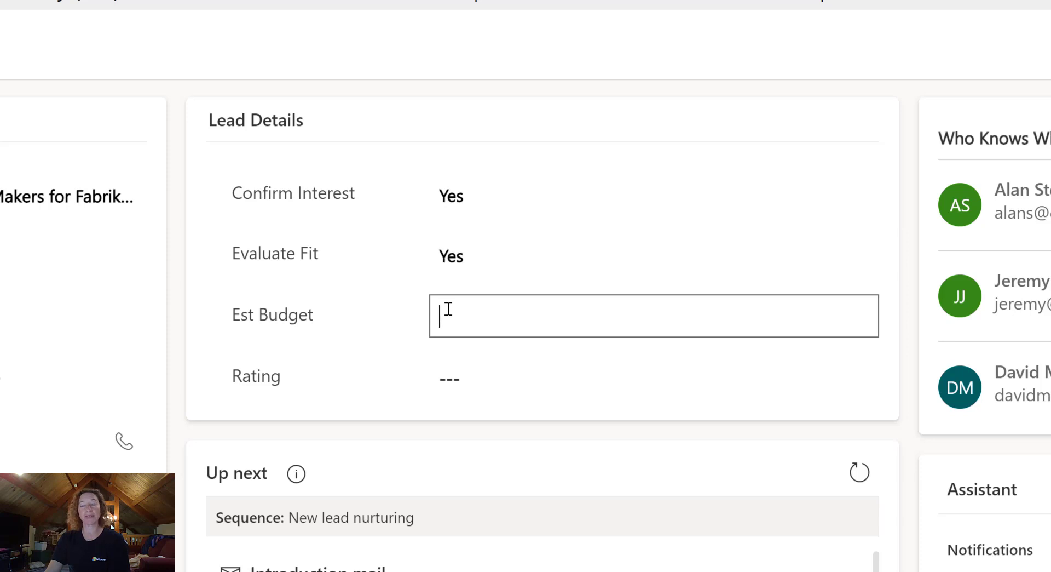
click(442, 368)
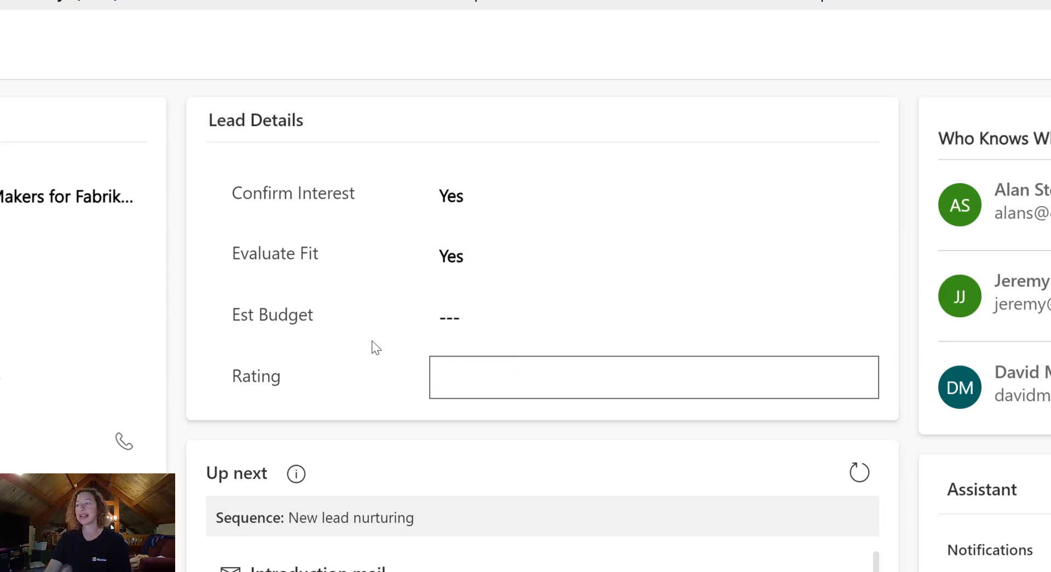
click(194, 301)
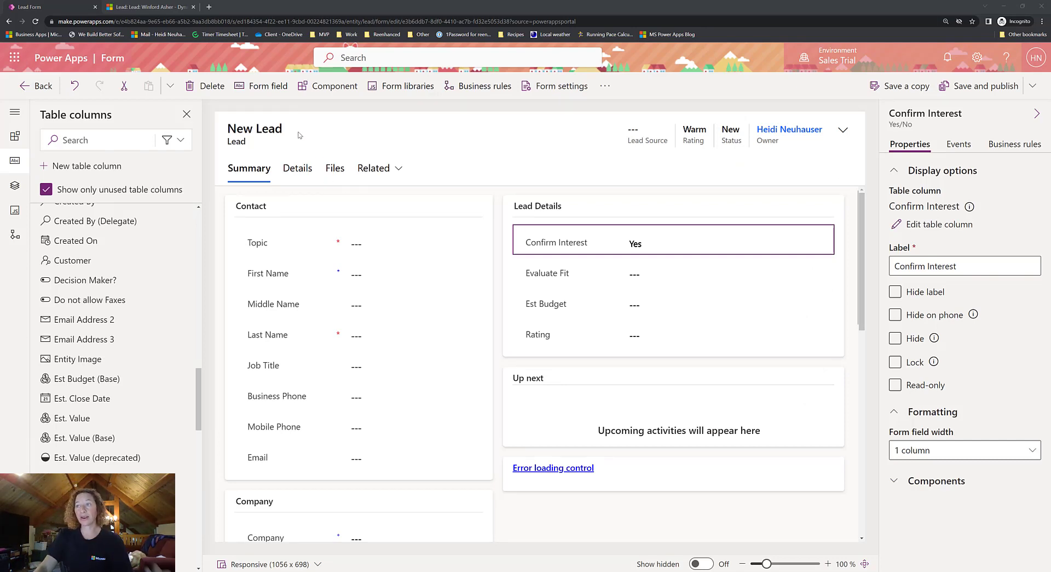
Inspect the lead form's header, its Lead Details section and the fields in that section
click(236, 133)
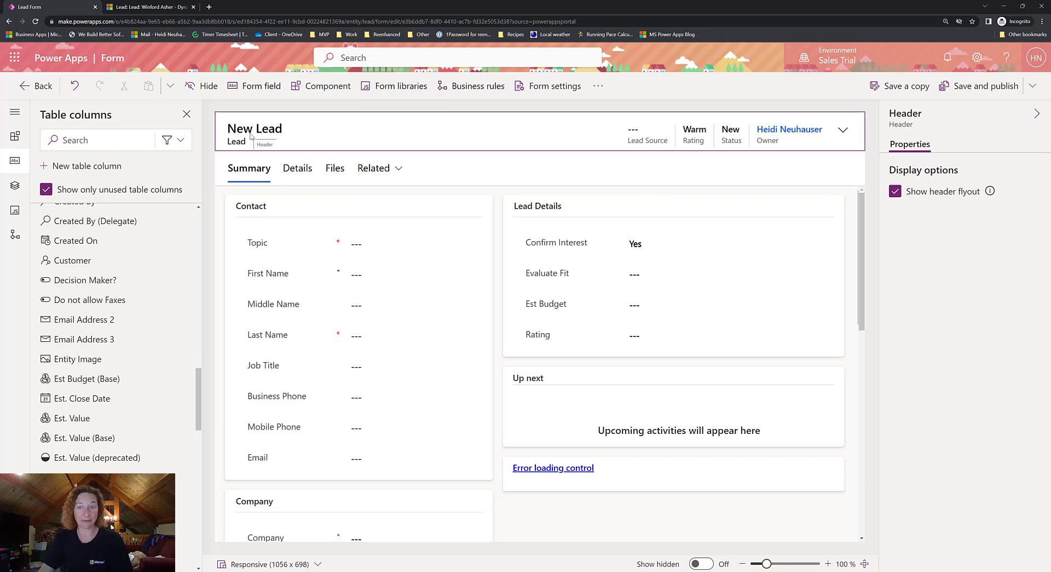
click(647, 219)
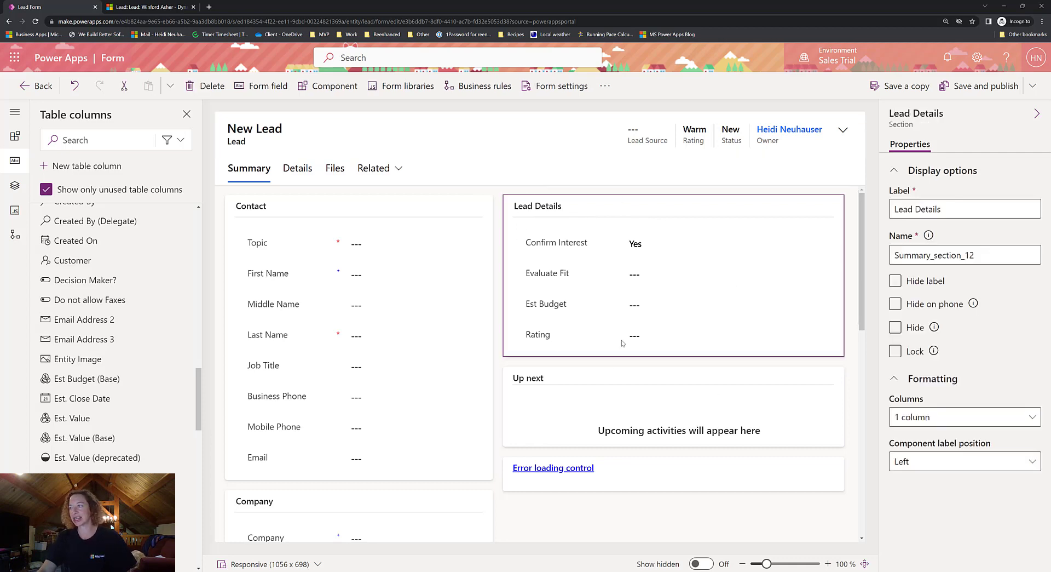
click(655, 242)
click(664, 272)
click(653, 334)
Add the Toggle component to the Confirm Interest field for web, mobile and tablet
click(641, 241)
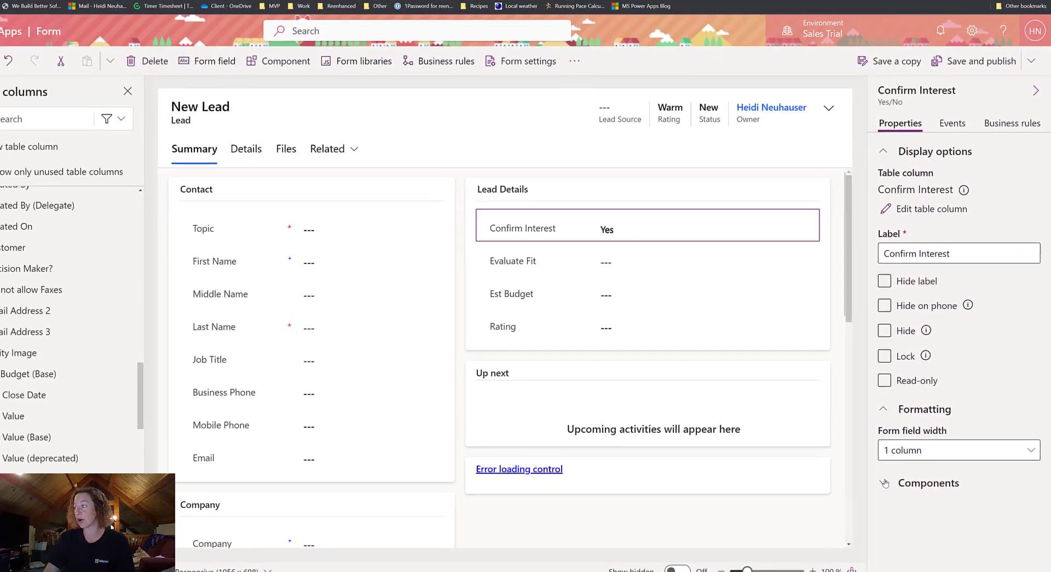
click(884, 482)
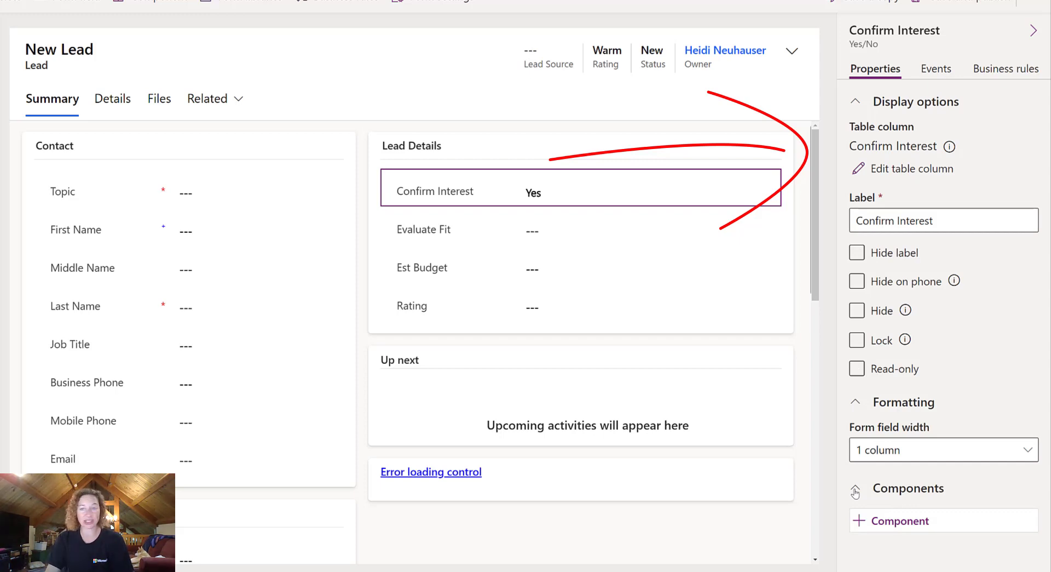
click(859, 522)
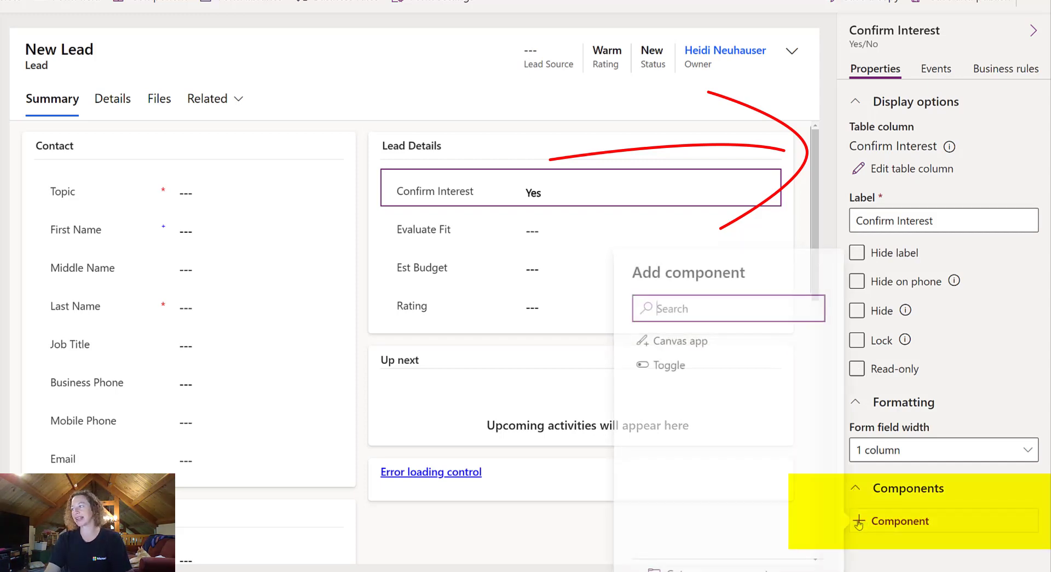
mouse_move(691, 363)
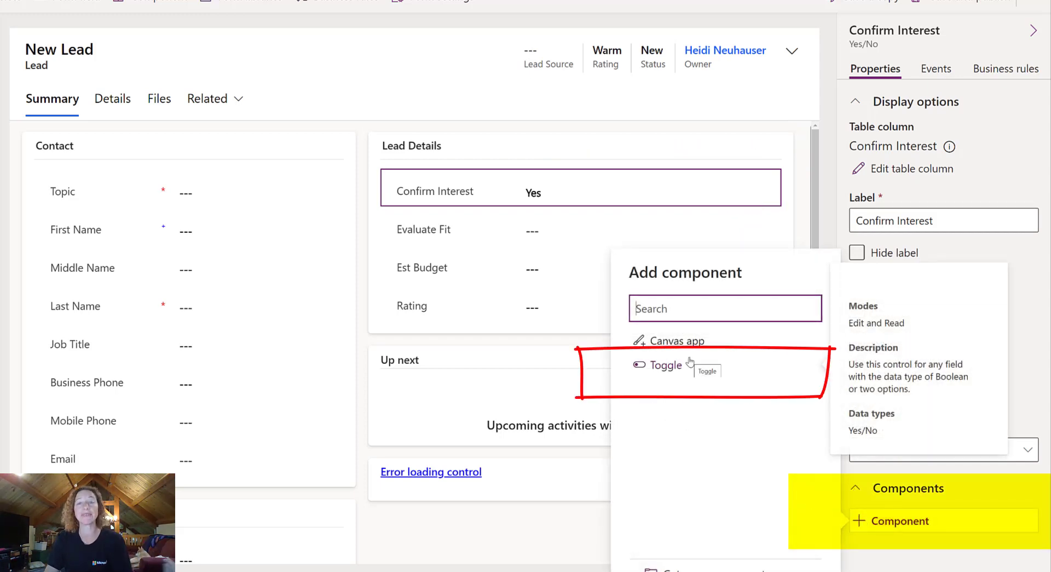
mouse_move(670, 347)
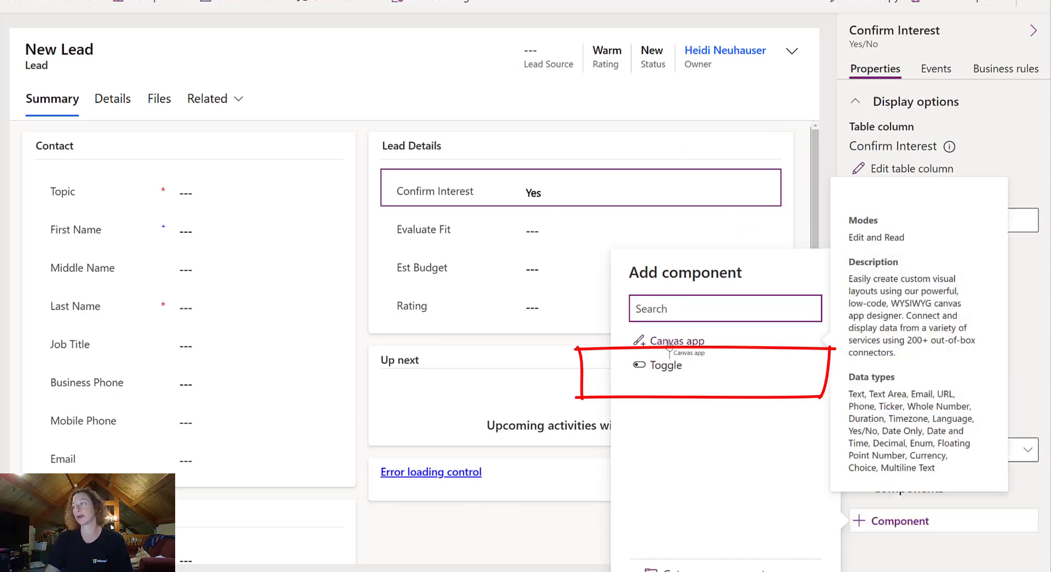
click(668, 368)
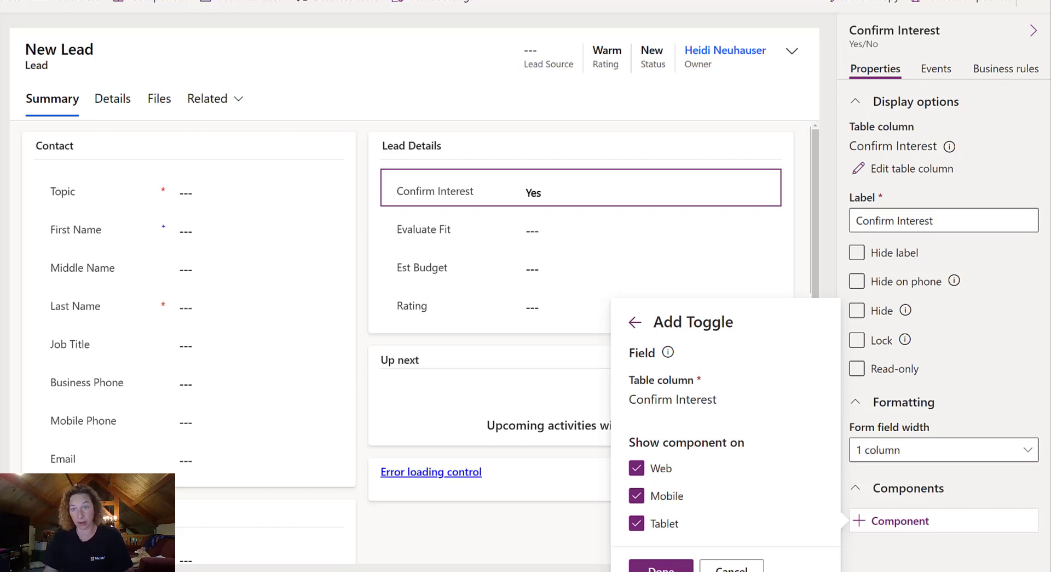
click(661, 566)
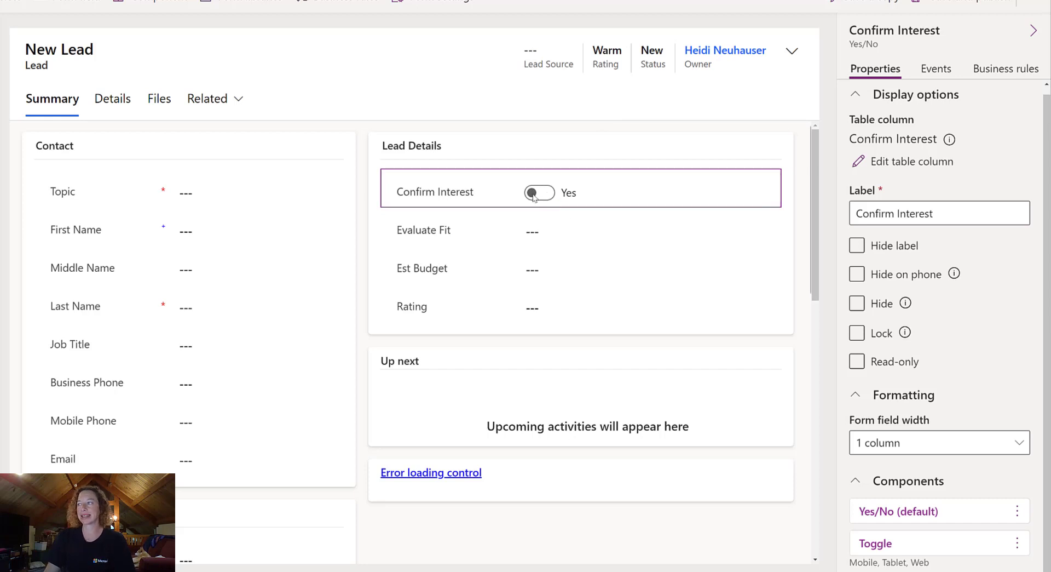
Add the Toggle component to the Evaluate Fit field for web, mobile and tablet, and save and publish the form
click(535, 240)
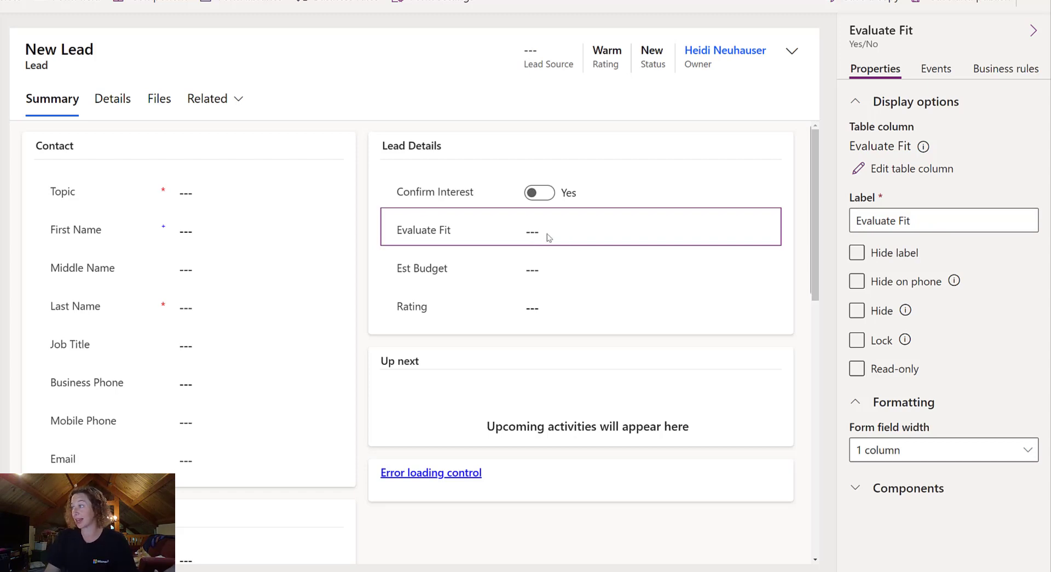
click(856, 488)
click(887, 525)
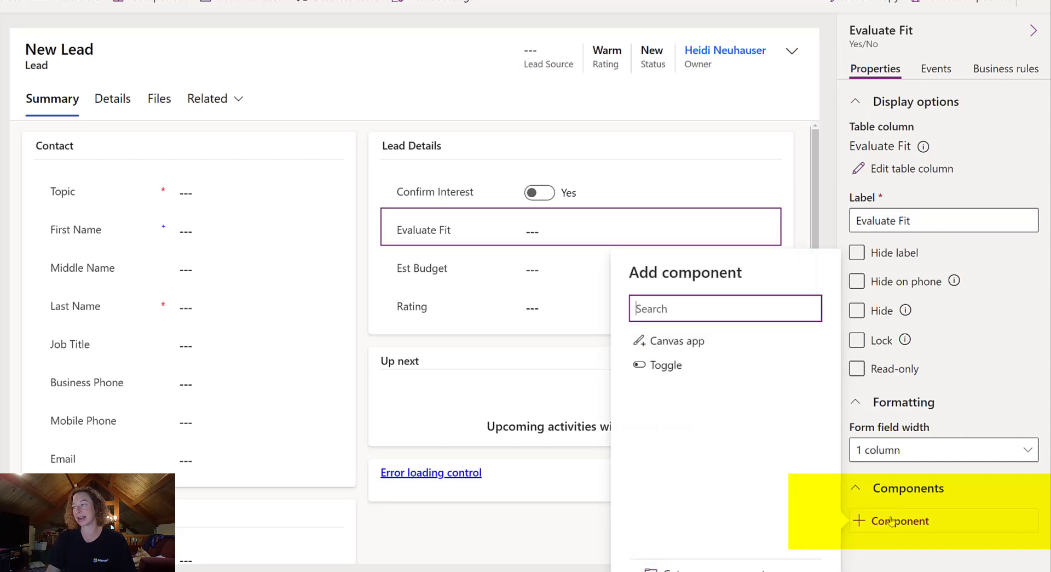
click(666, 366)
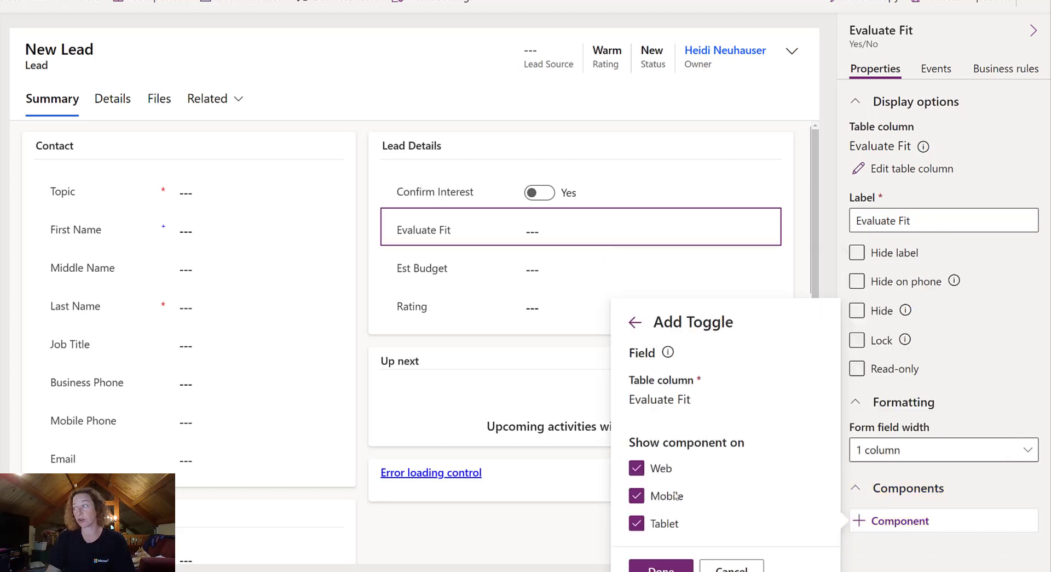
click(657, 567)
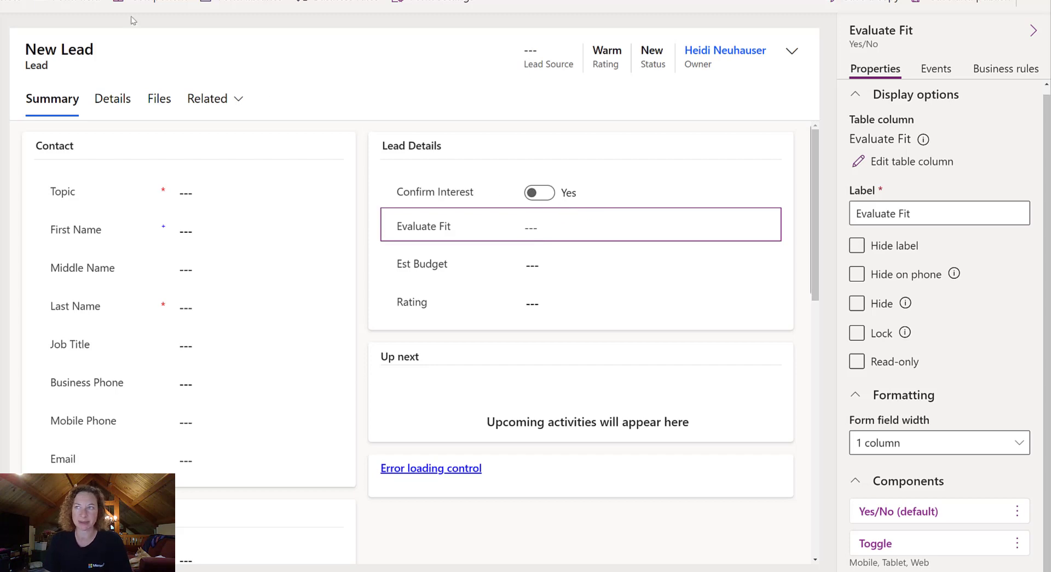
click(910, 3)
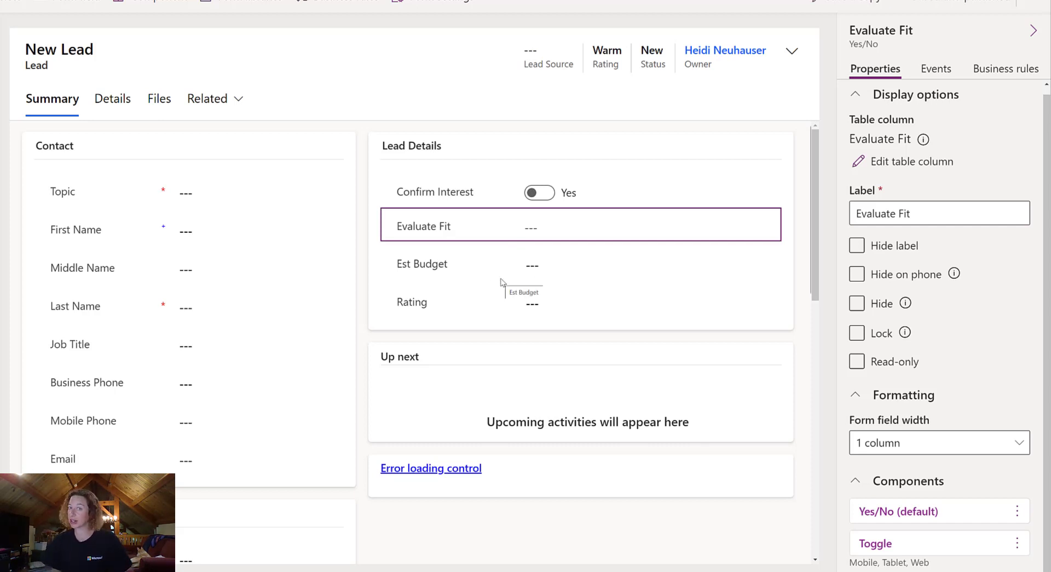
Add the Number Input component to the Est Budget field with a Currency step of static value 100 for web, mobile and tablet
click(587, 269)
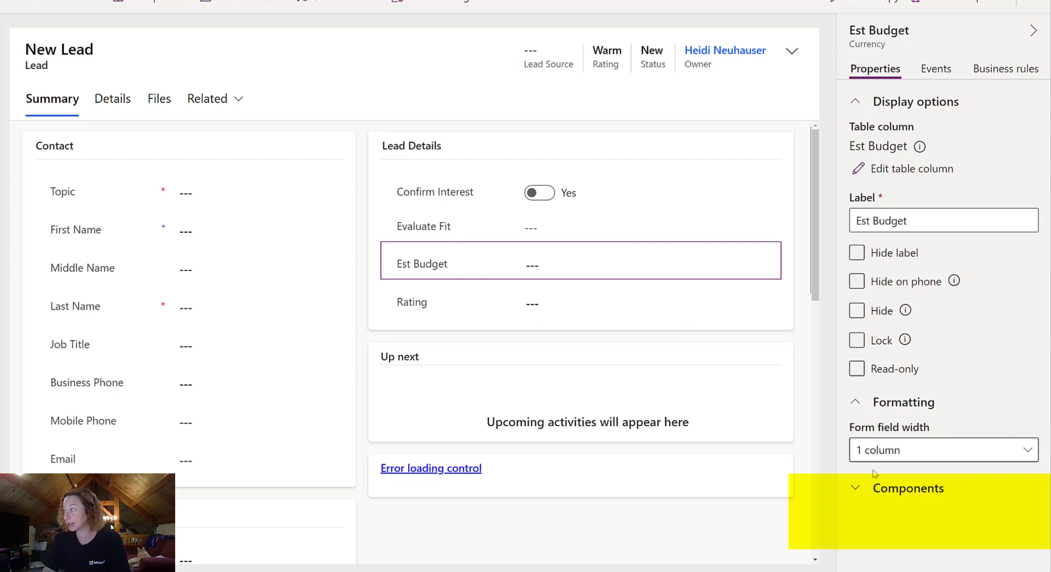
click(863, 490)
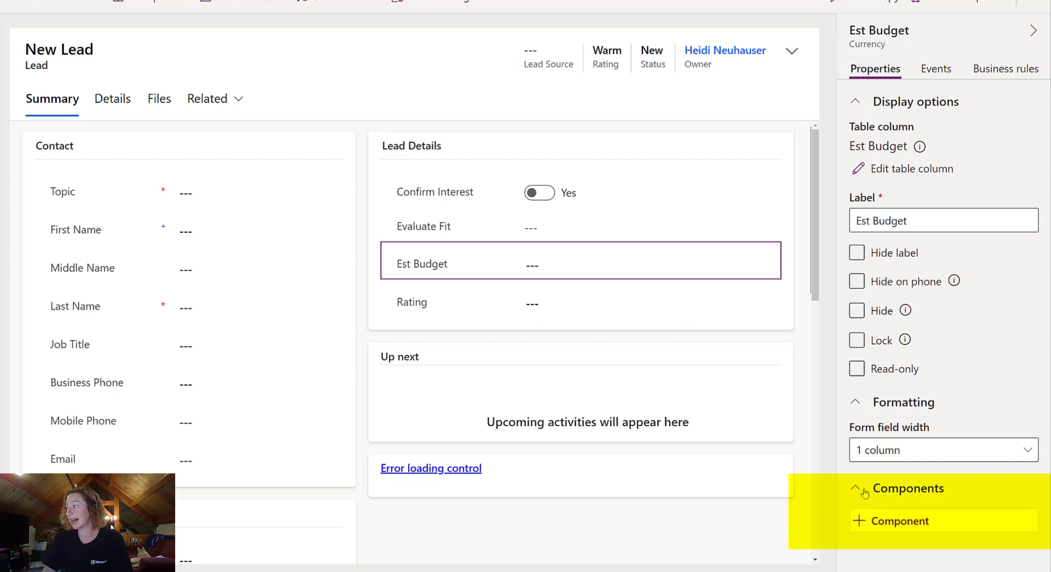
click(864, 524)
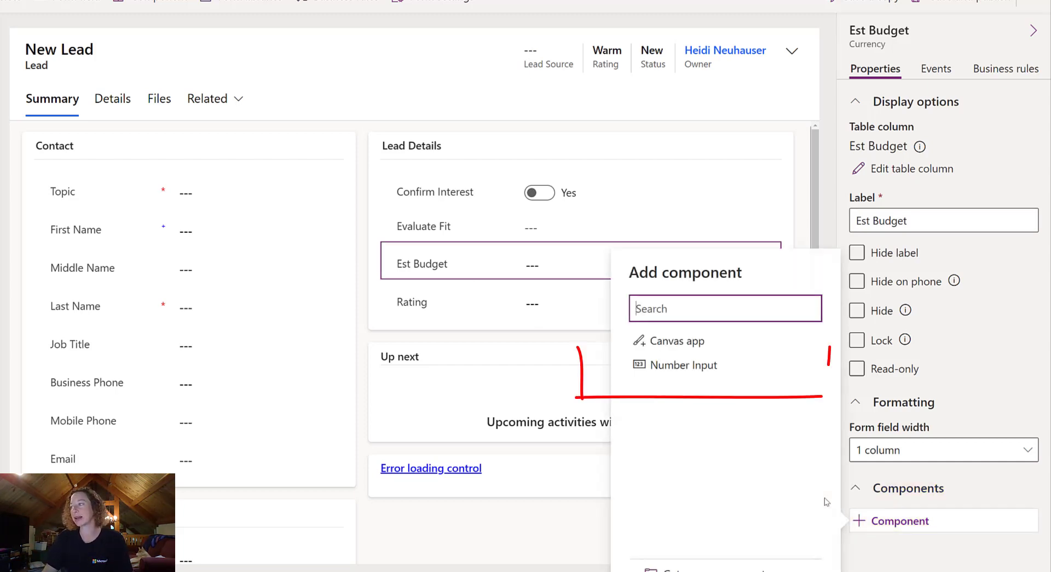
click(683, 365)
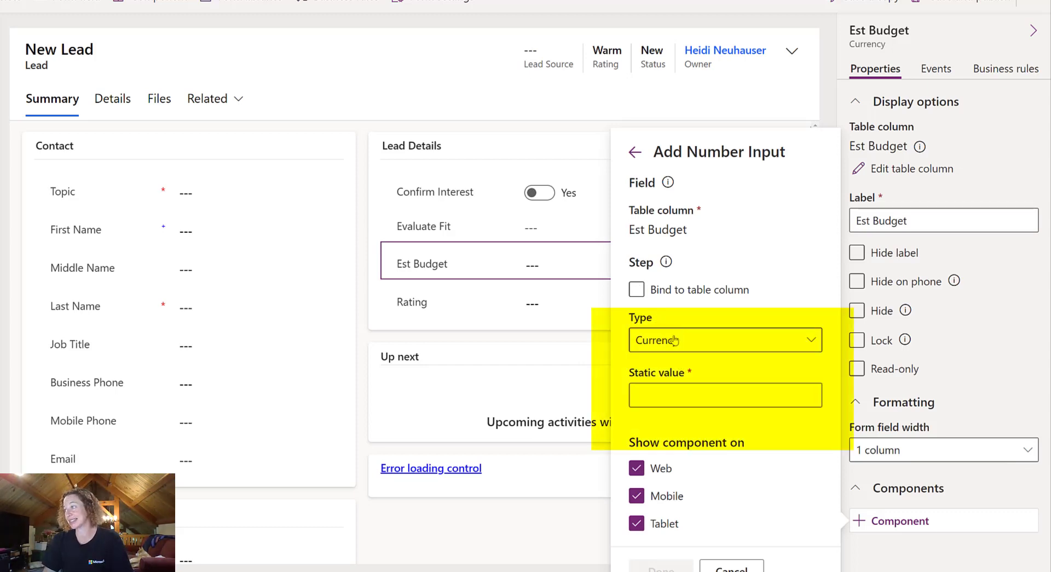
click(678, 340)
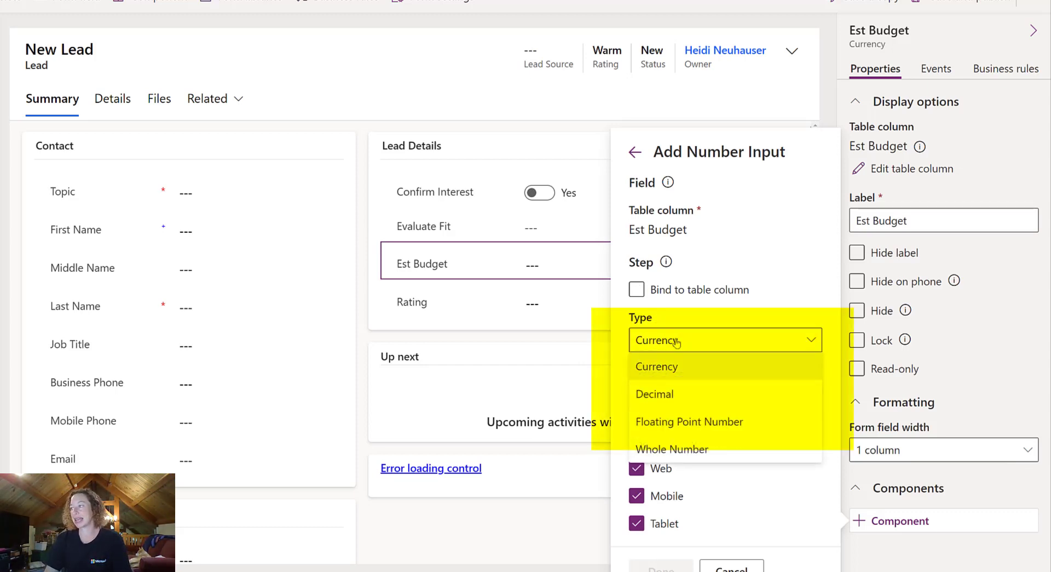
click(678, 365)
click(677, 397)
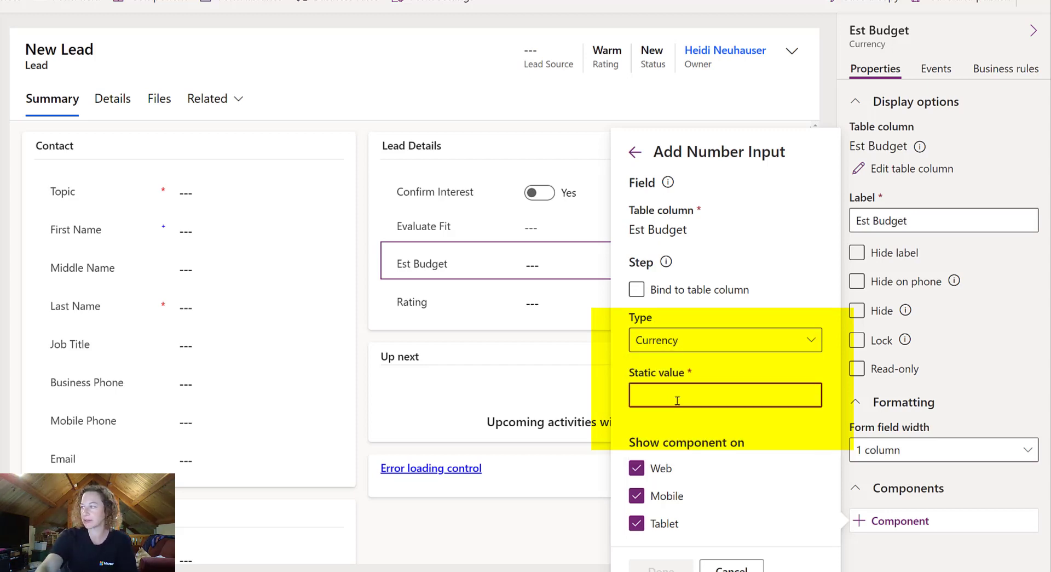
text(100)
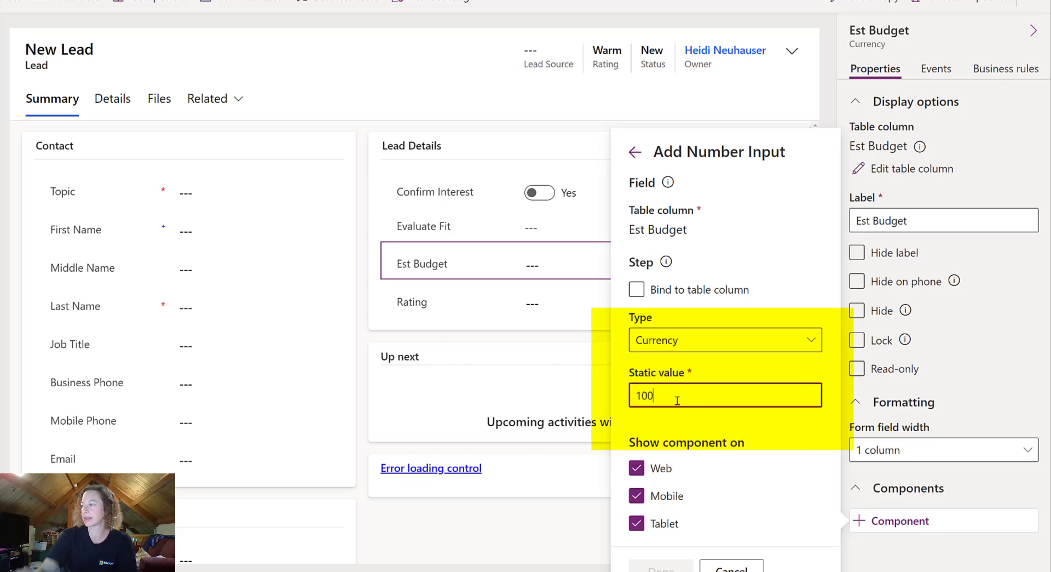
click(805, 472)
click(660, 567)
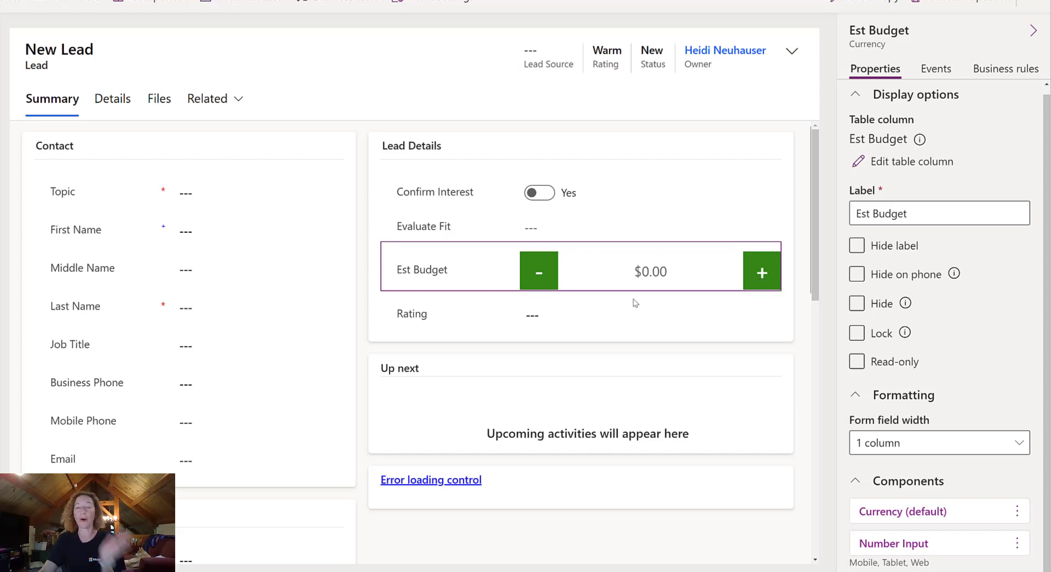
Add the Star Rating component to the Rating field with a maximum of 5 for web, mobile and tablet
click(545, 314)
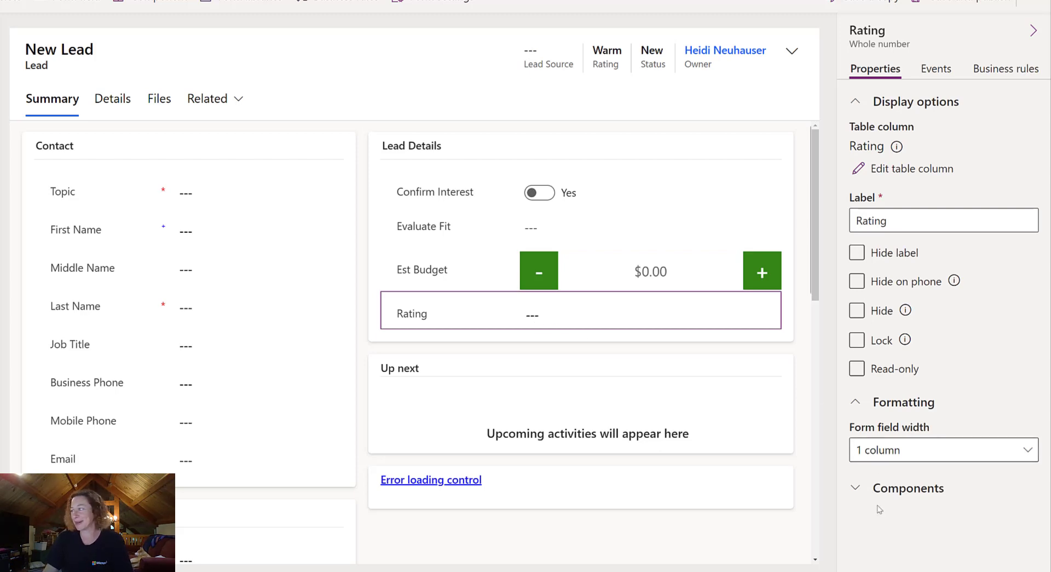
click(855, 488)
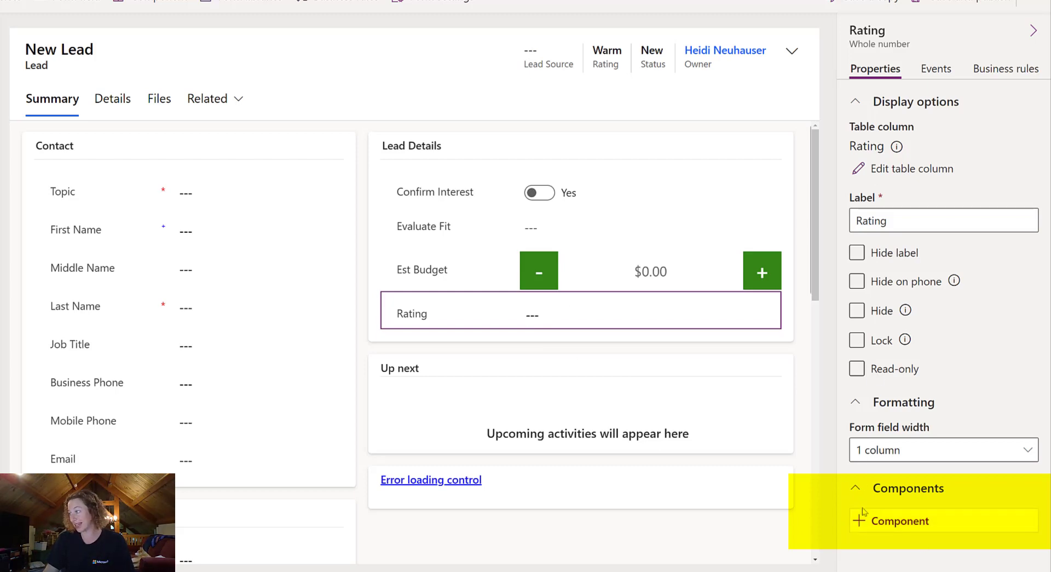
click(898, 520)
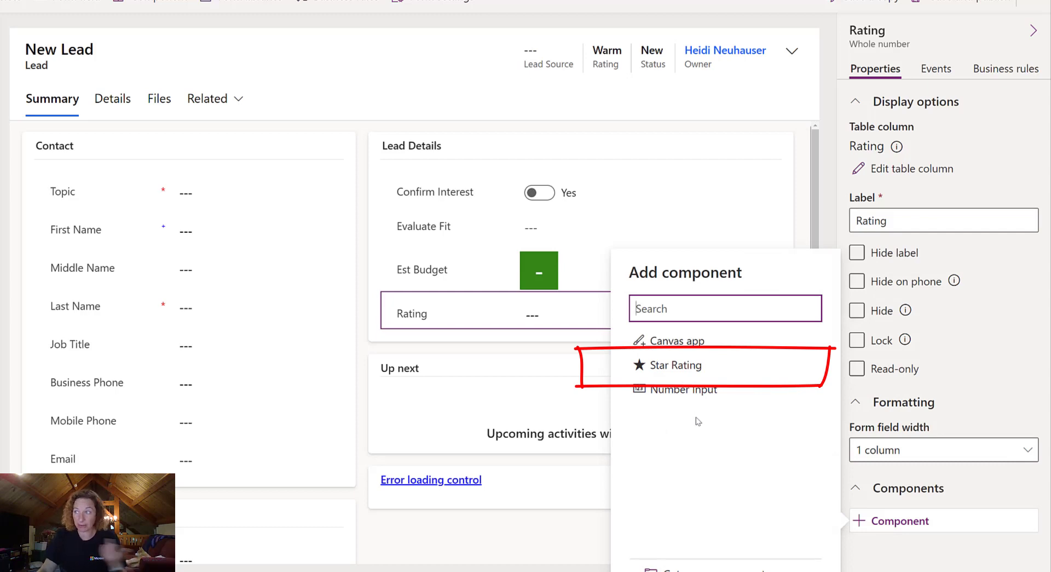
click(672, 366)
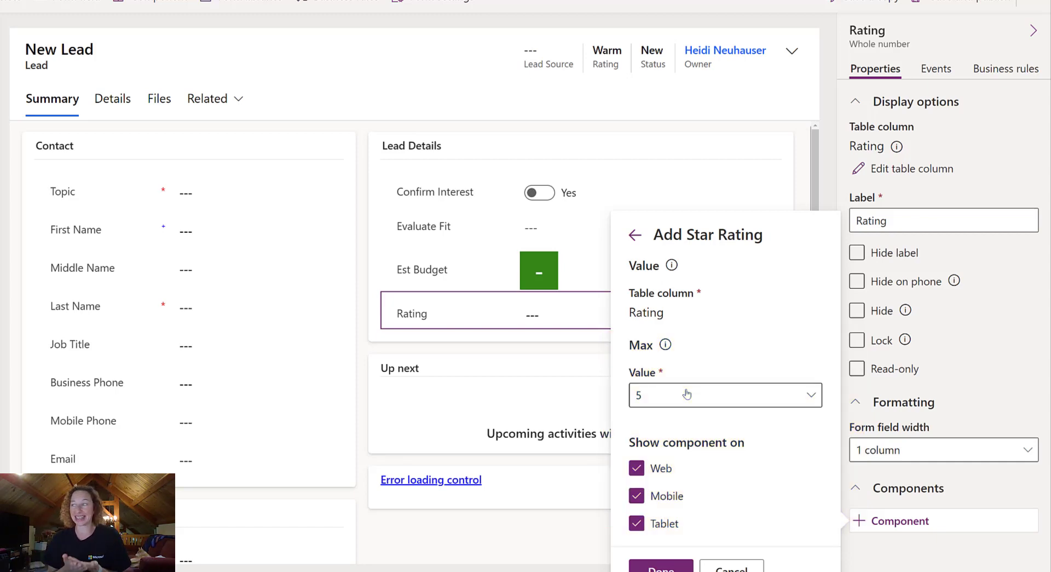
click(686, 394)
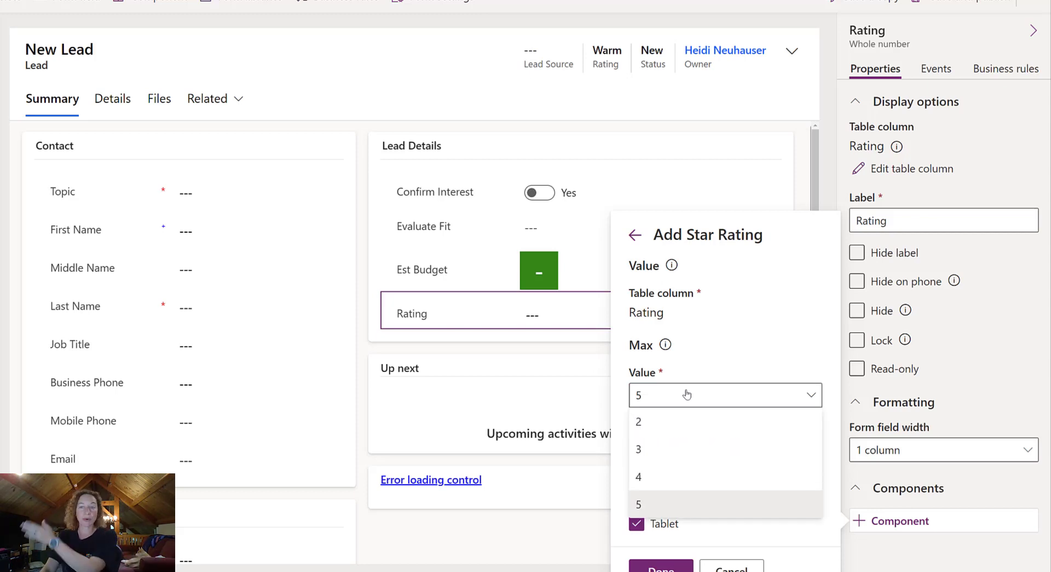
click(672, 503)
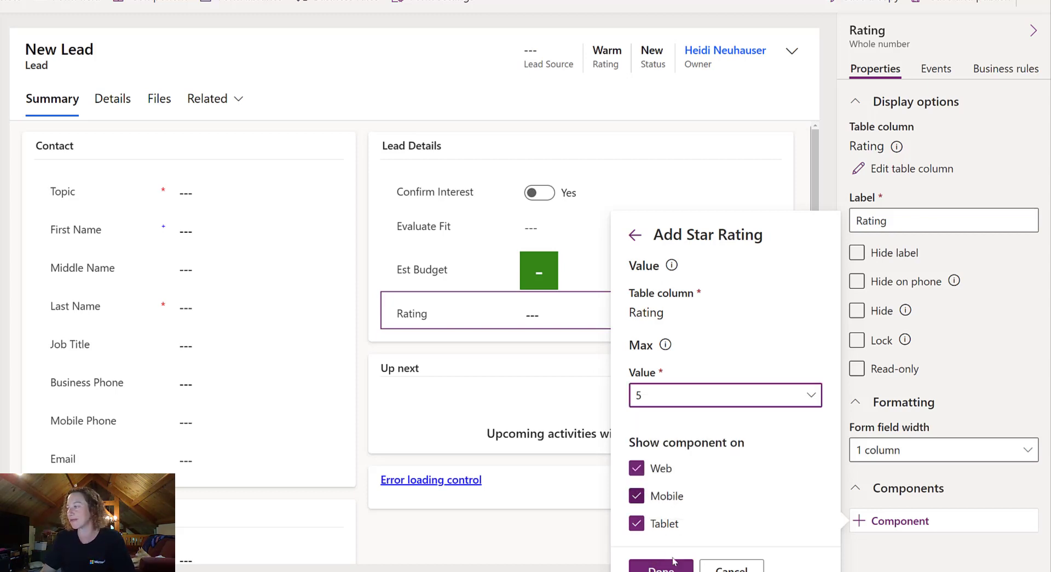
click(671, 566)
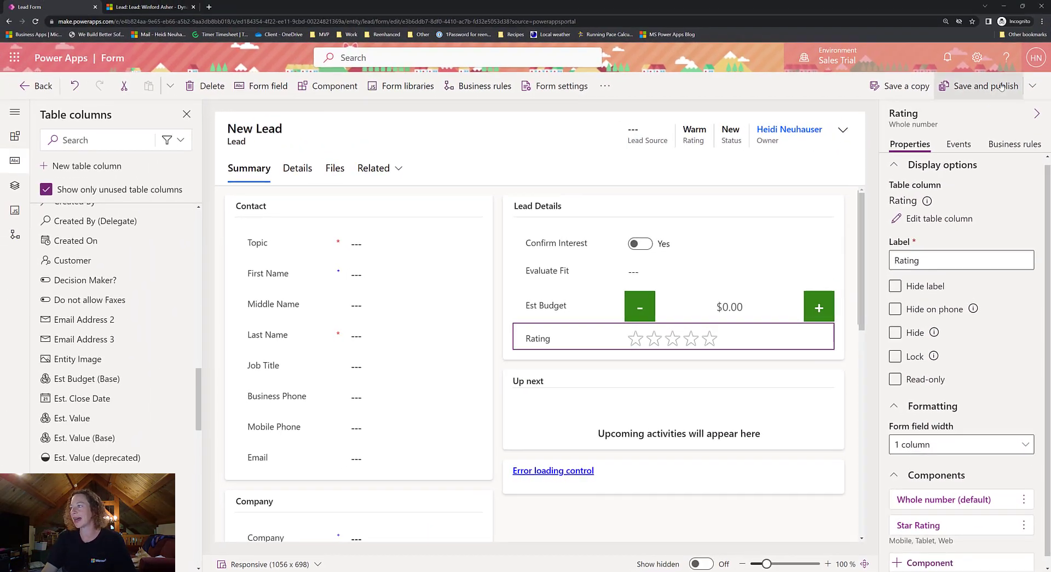
Save and publish the lead form, and switch to the open lead record in Dynamics 365 Sales Hub
click(1001, 86)
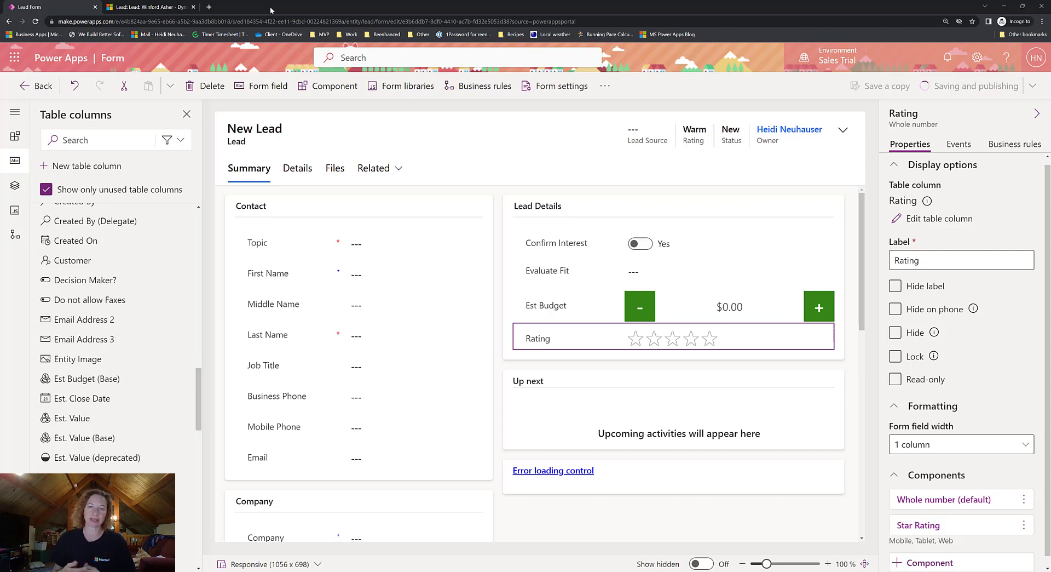
click(147, 6)
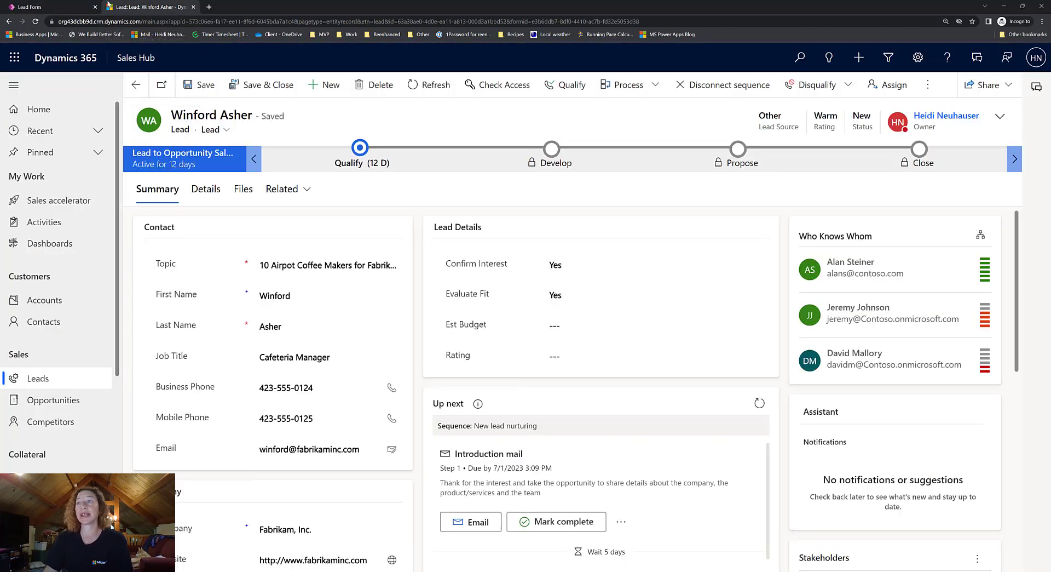
Reload the lead record and switch the Confirm Interest and Evaluate Fit toggles to No, signing in again when asked
click(38, 21)
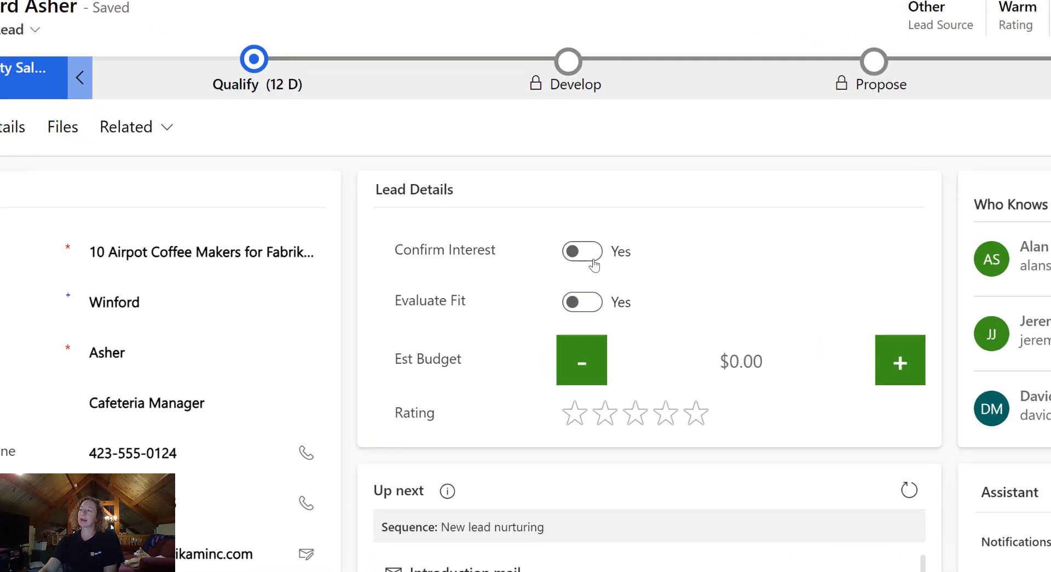
click(589, 253)
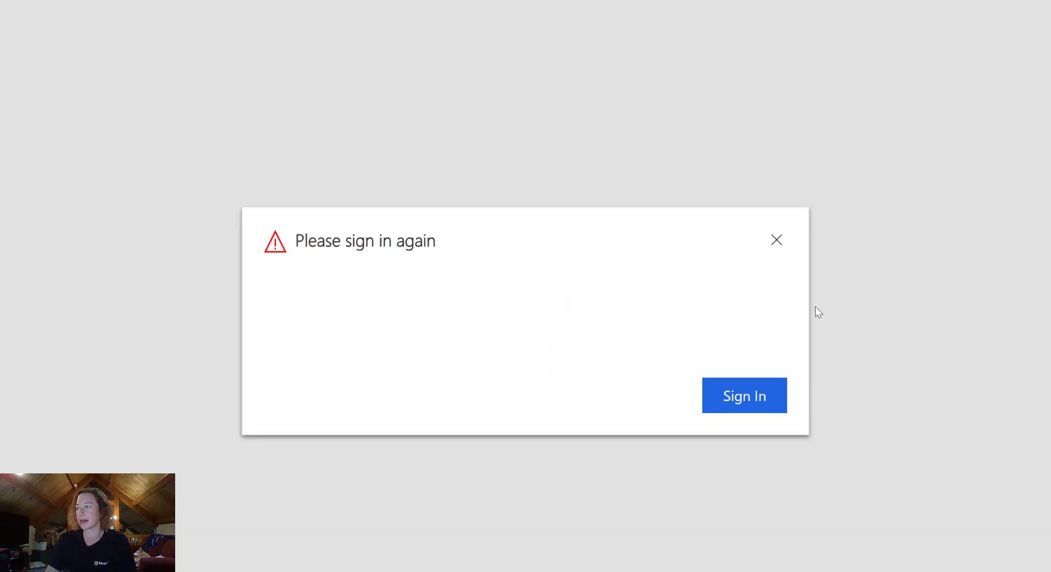
click(751, 398)
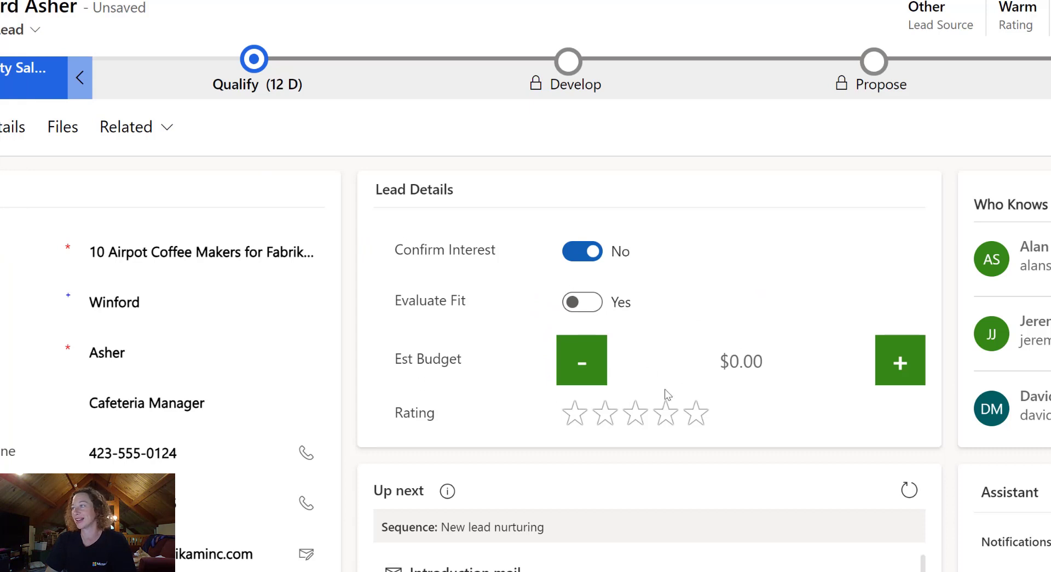
click(582, 302)
Increase the Est Budget in steps of $100 with its plus control, and set it to $1,500.00
click(898, 362)
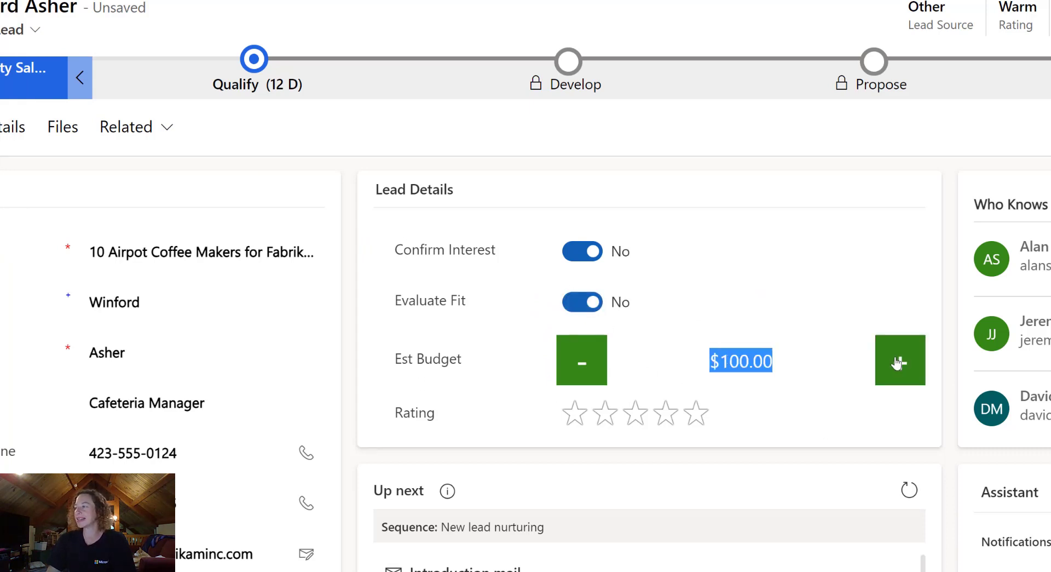
click(898, 362)
click(898, 362)
click(898, 363)
click(898, 363)
click(898, 362)
click(899, 362)
click(898, 362)
click(898, 363)
click(898, 362)
click(898, 363)
text(1500)
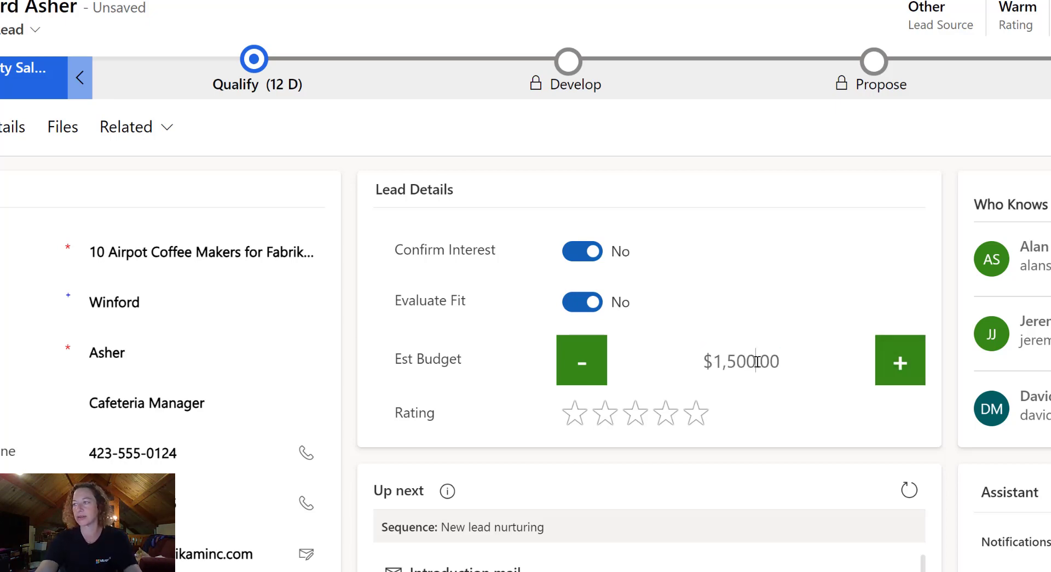
key(Tab)
Set the Rating to four stars and save the lead record
click(666, 413)
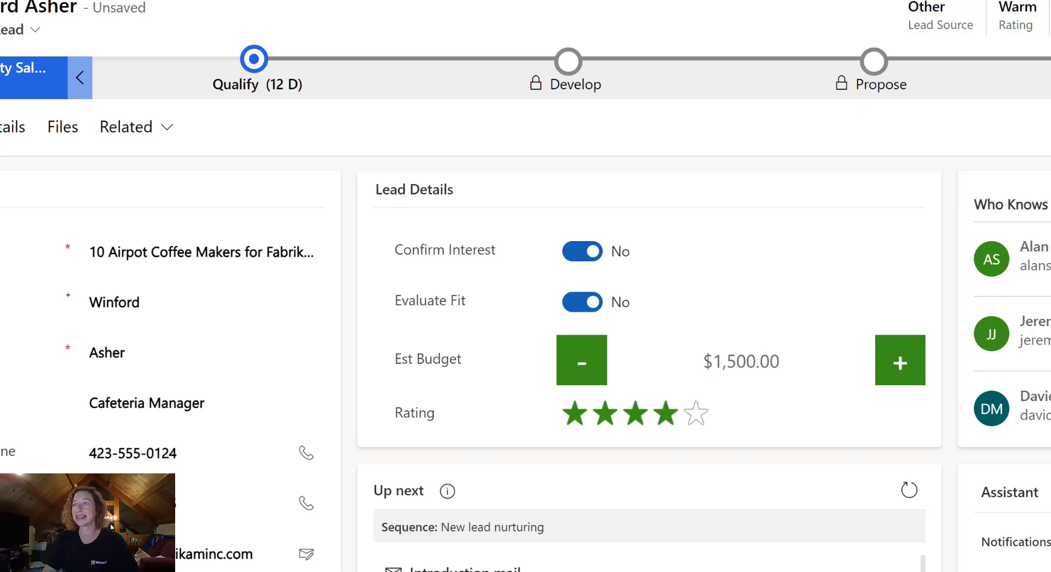
key(ctrl+s)
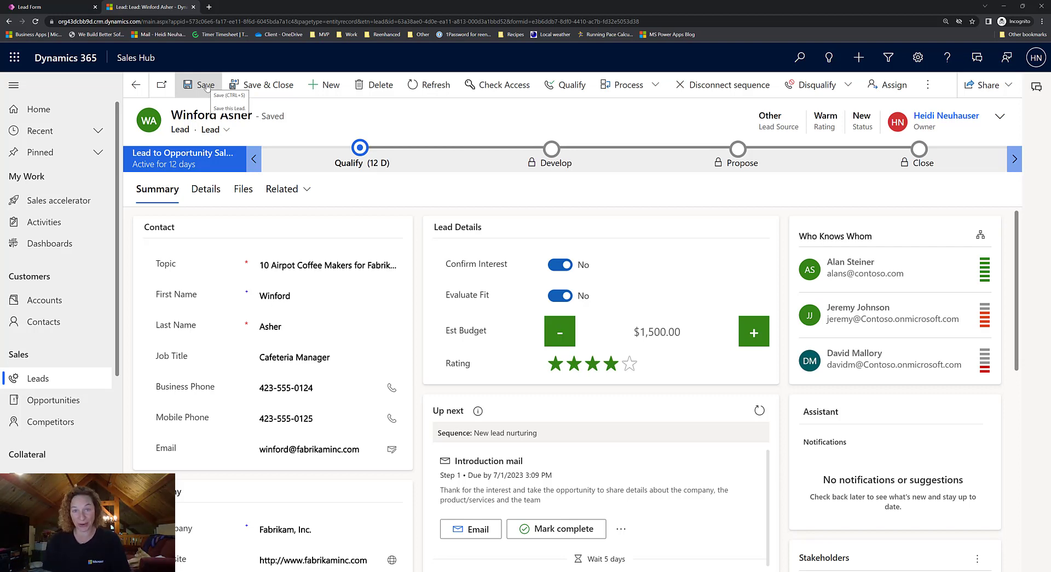
Open the PCF Gallery website at pcf.gallery in a new browser tab
click(44, 6)
click(209, 6)
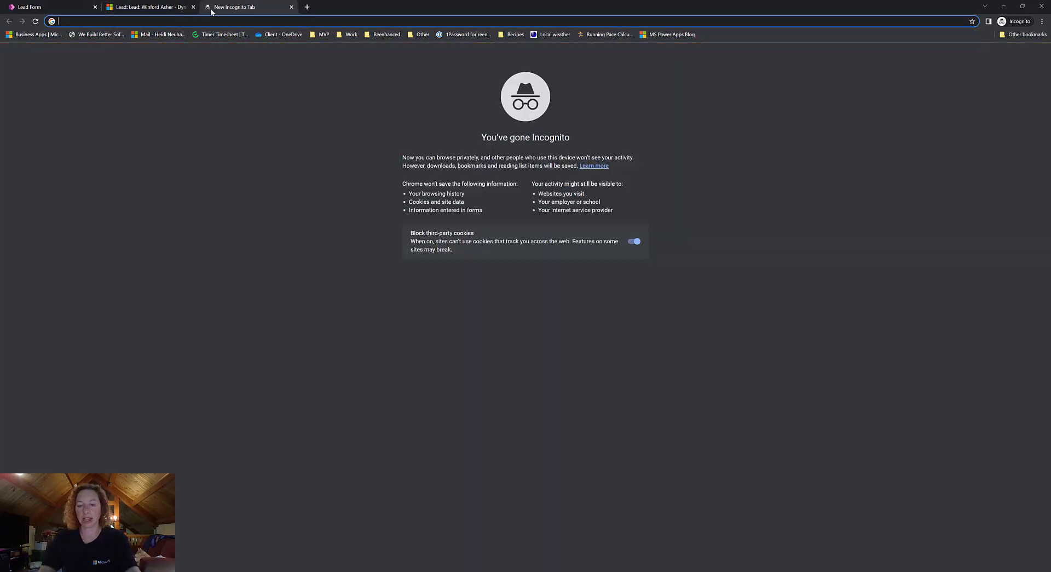
text(pcf.gallery)
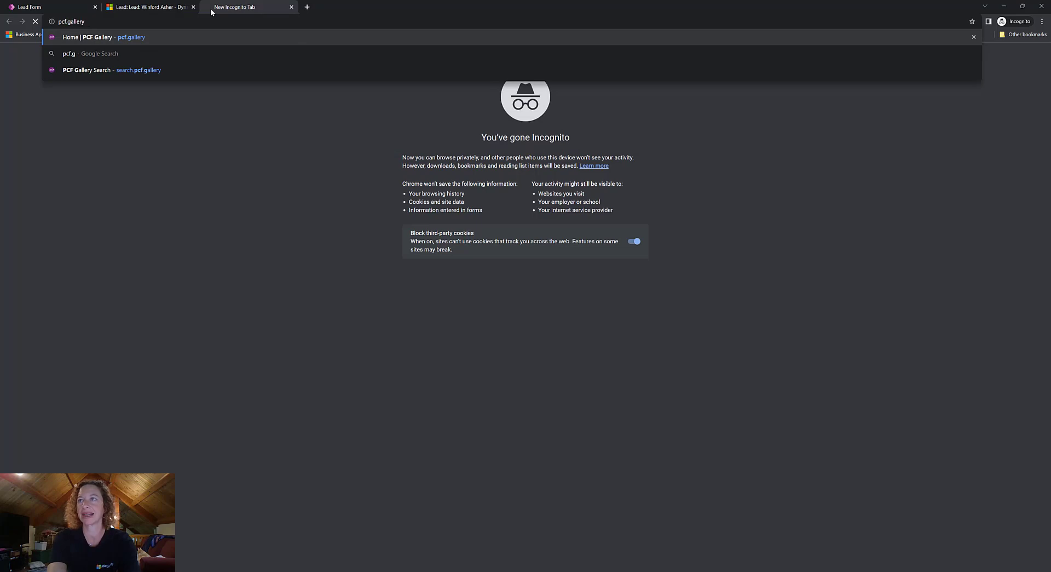
key(Return)
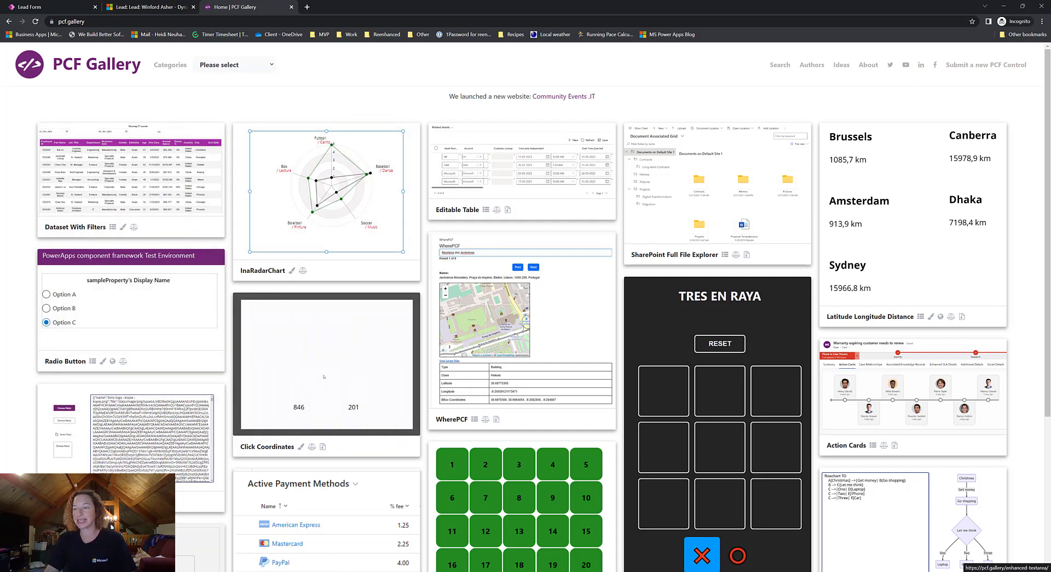
Search the PCF Gallery for controls made for model-driven apps and look over the results
click(778, 66)
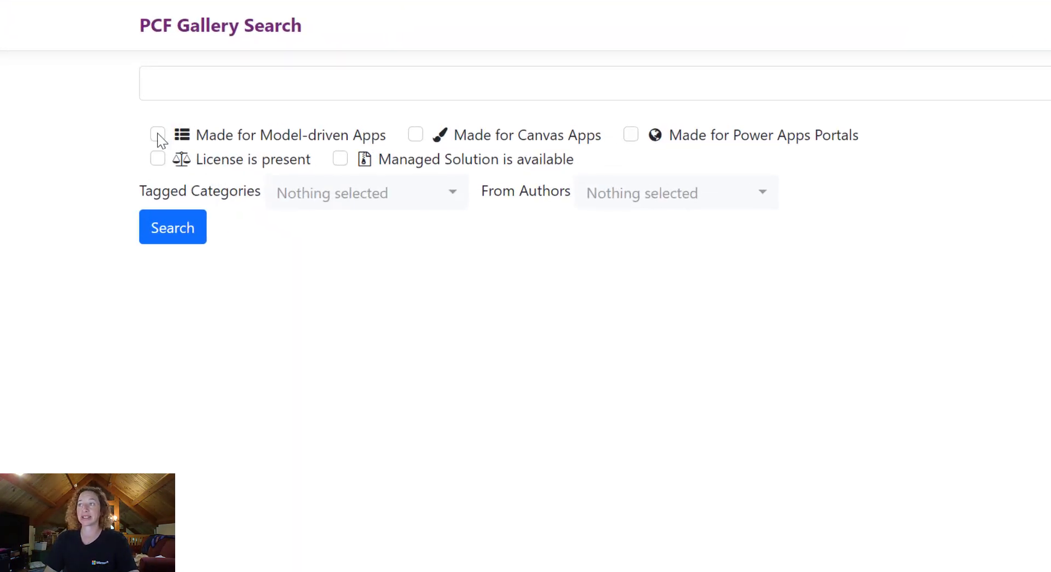
click(158, 135)
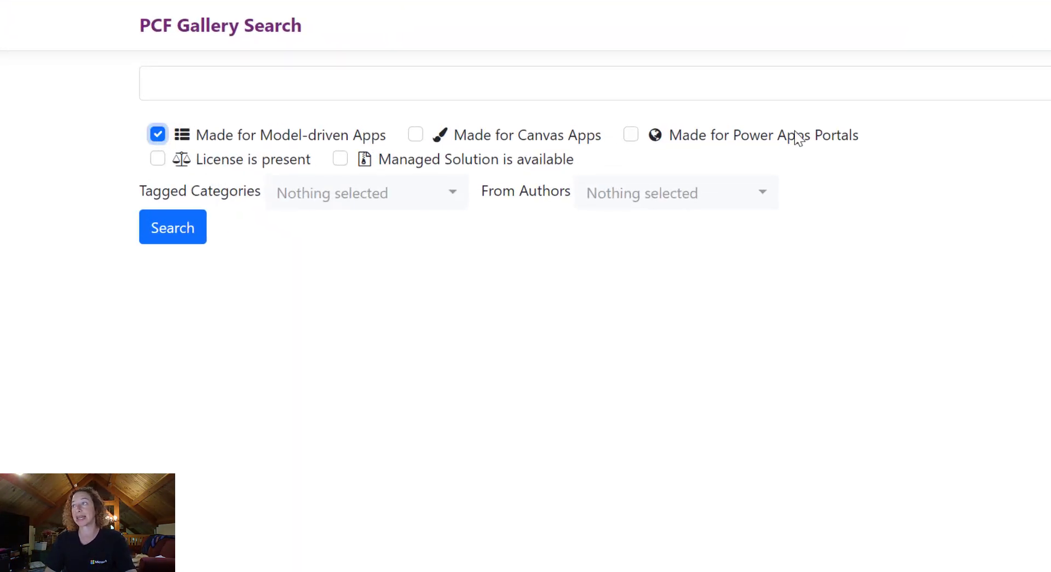
click(171, 234)
scroll(337, 399, down, 2)
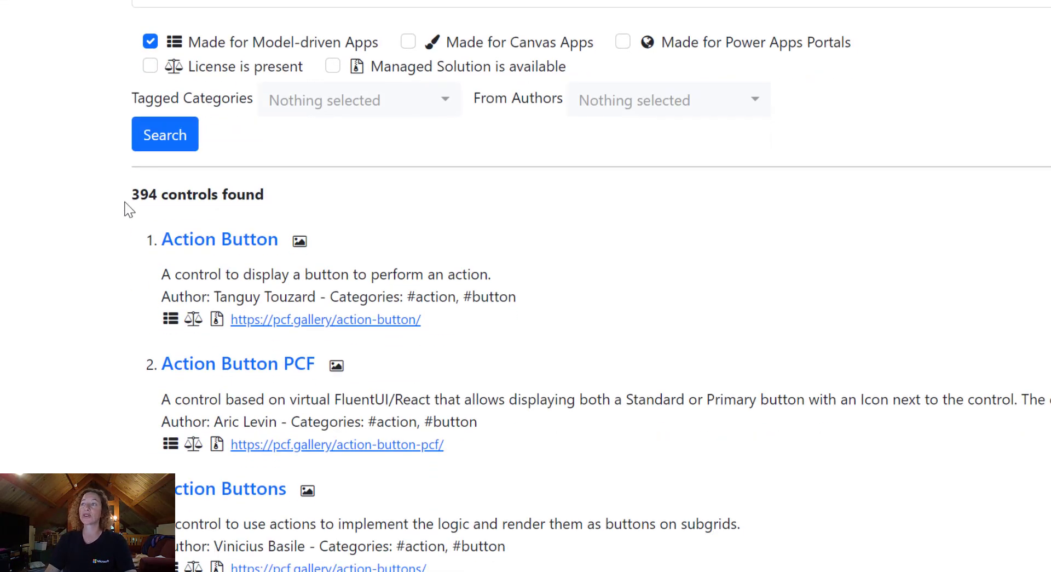
drag(146, 205, 156, 205)
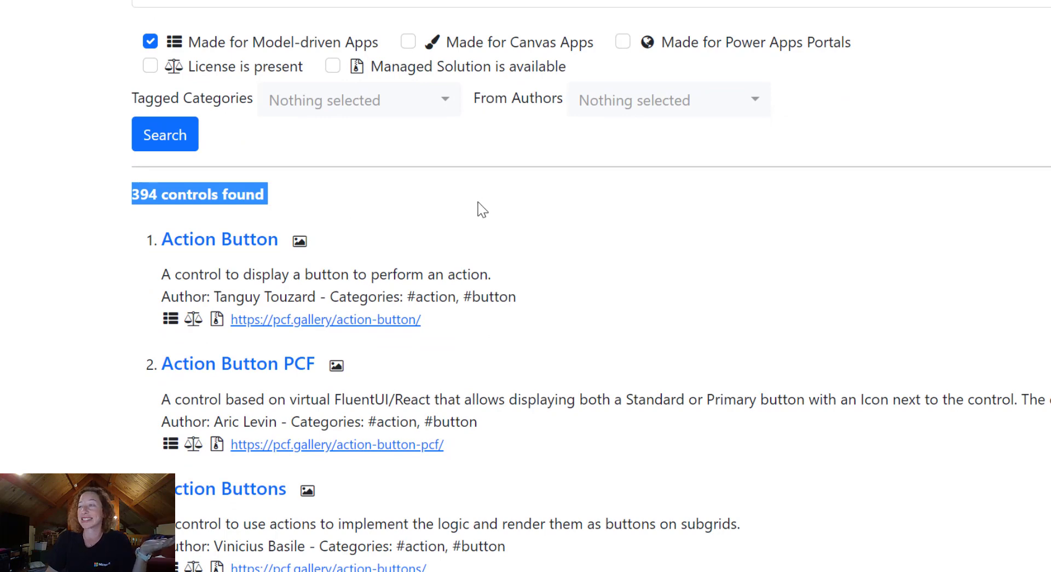
click(465, 213)
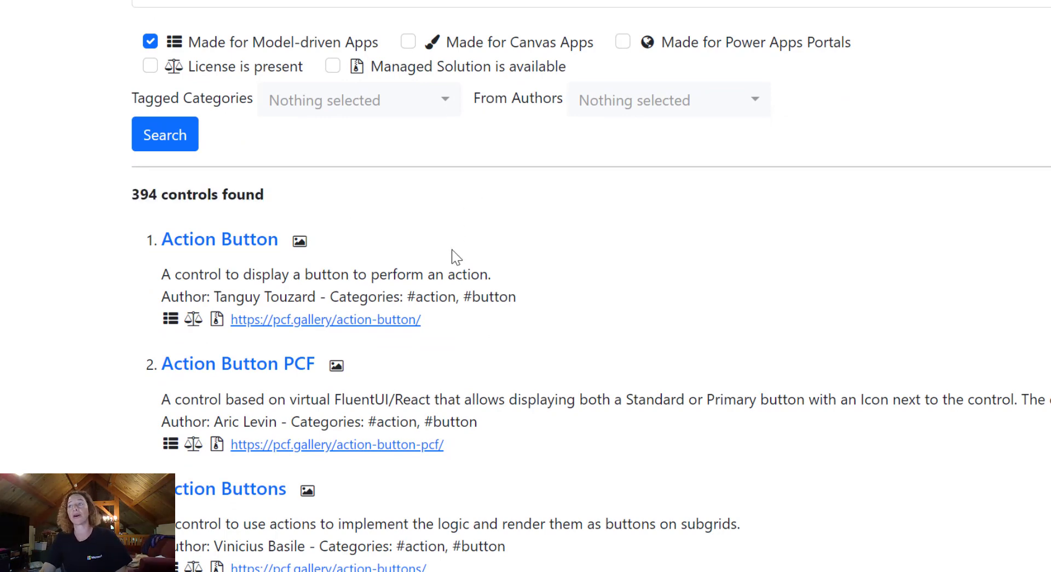
View the details of the Action Button control, and switch back to the lead record in Dynamics 365 Sales Hub
click(268, 241)
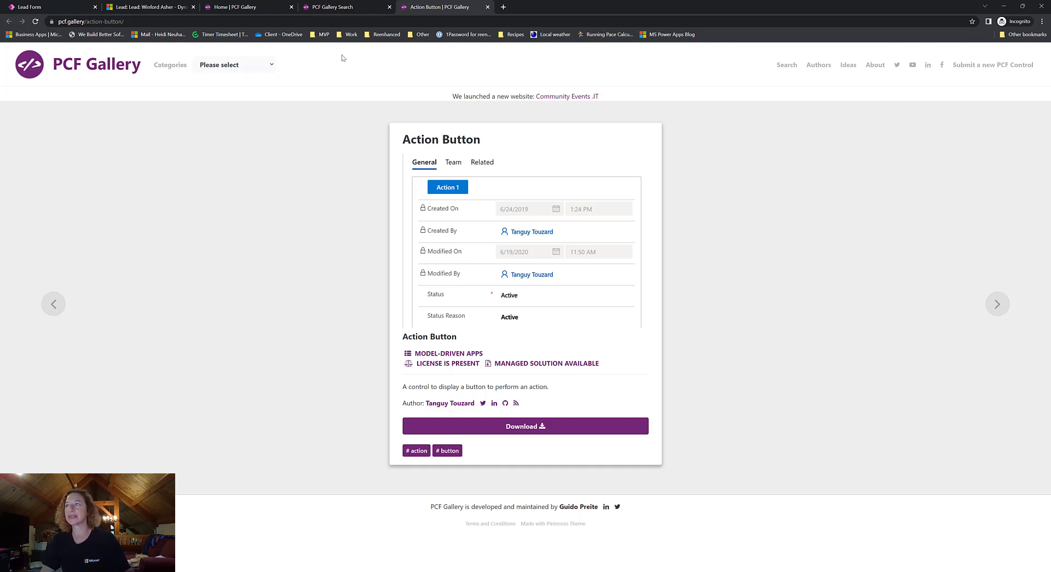
click(160, 6)
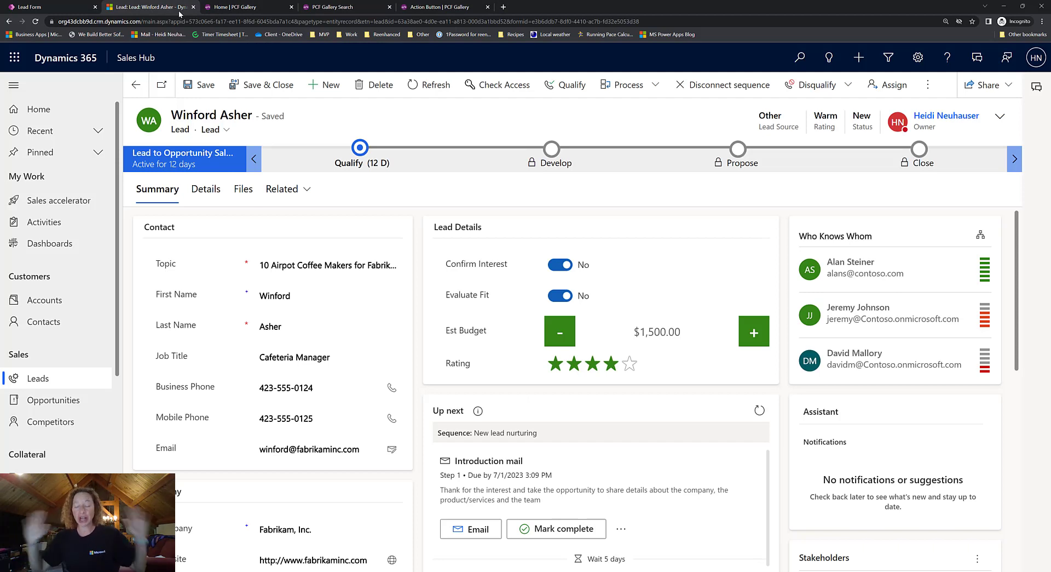